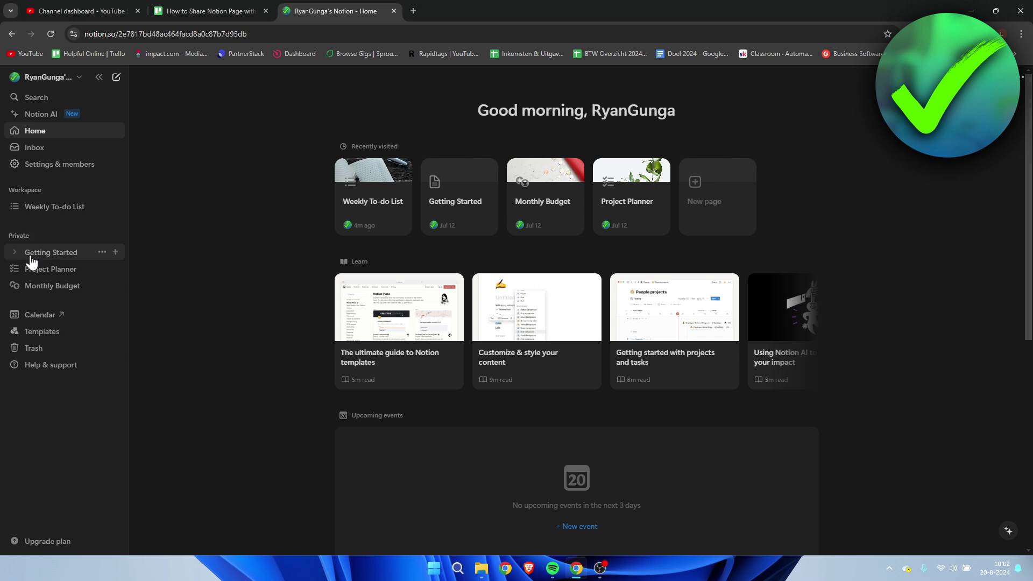
# Step: Open the Project Planner page from the Private section of the sidebar
pyautogui.click(46, 270)
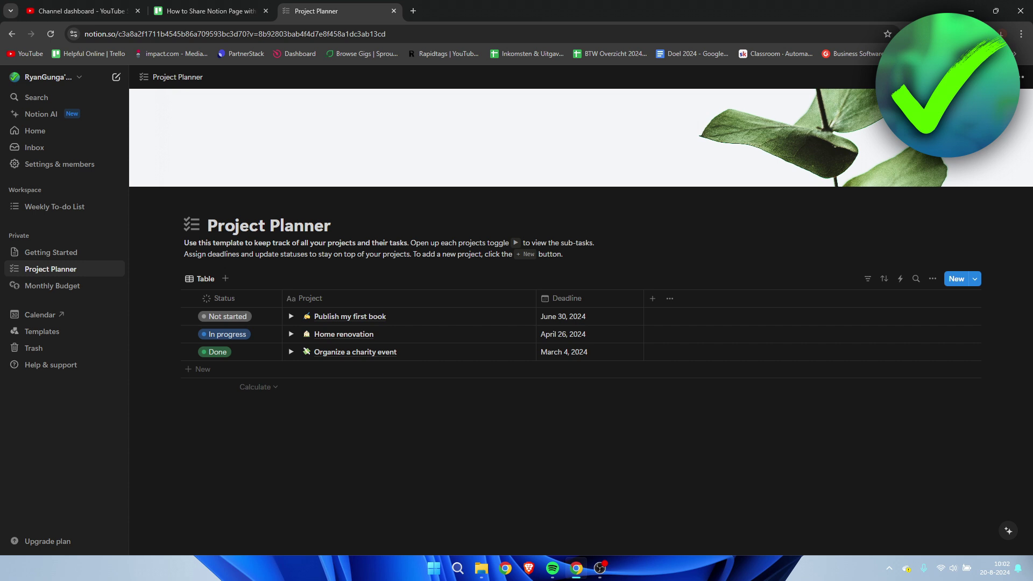
# Step: Show the Project Planner's Publish tab with its website preview in the Share menu
pyautogui.click(991, 77)
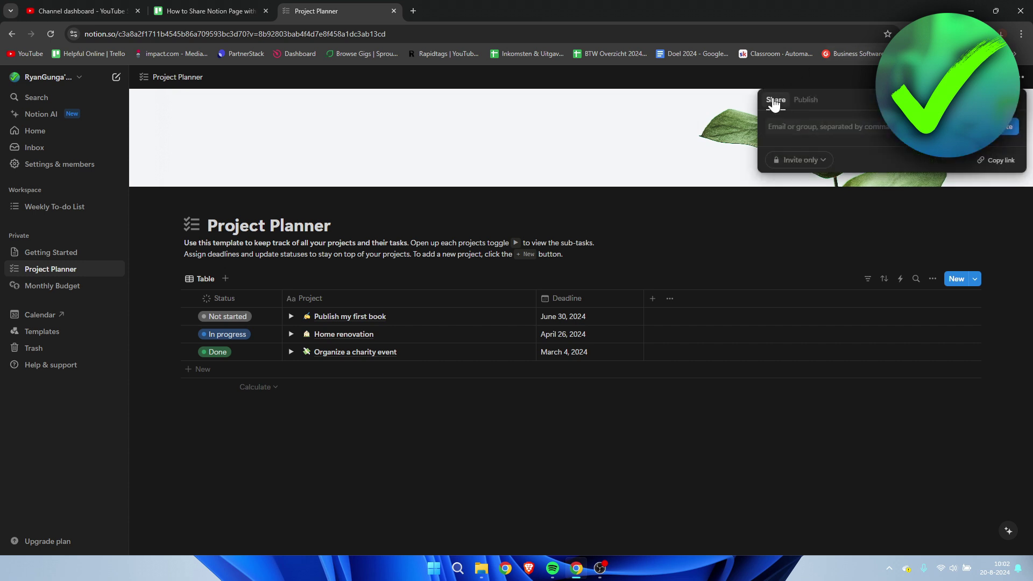
pyautogui.click(806, 100)
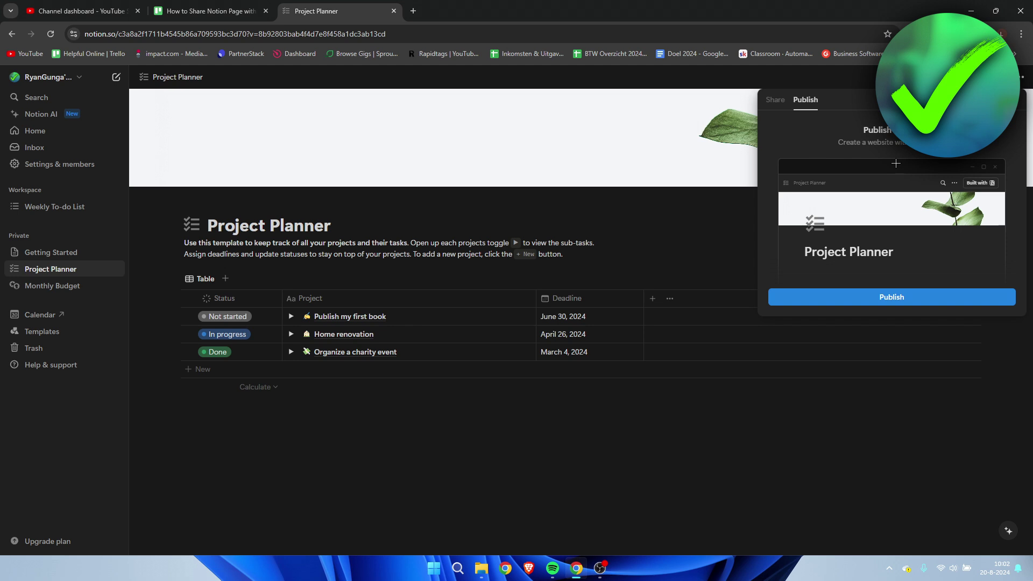
# Step: Return to the Share tab and expand the general access choices, currently Invite only
pyautogui.click(776, 101)
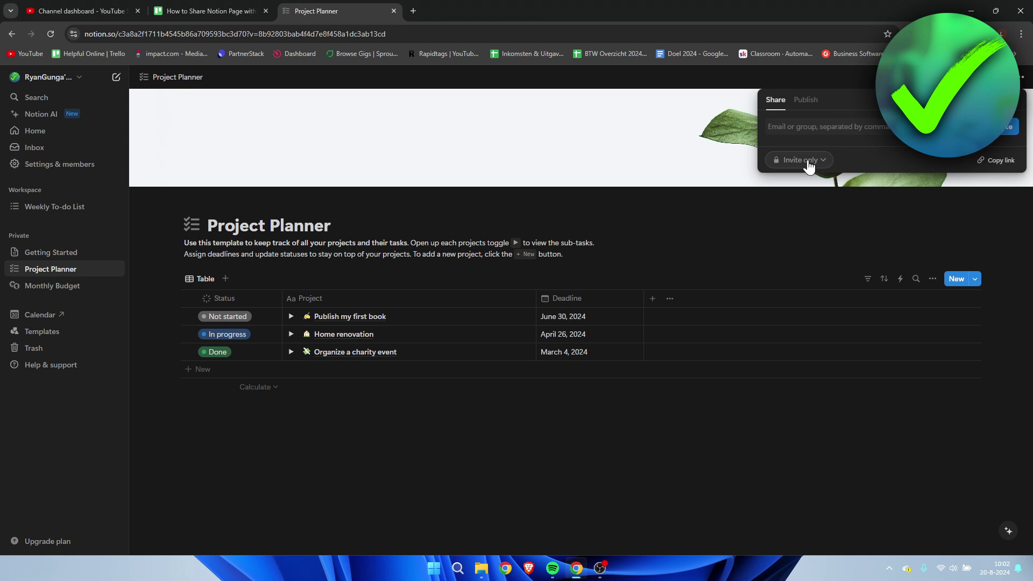
pyautogui.click(831, 169)
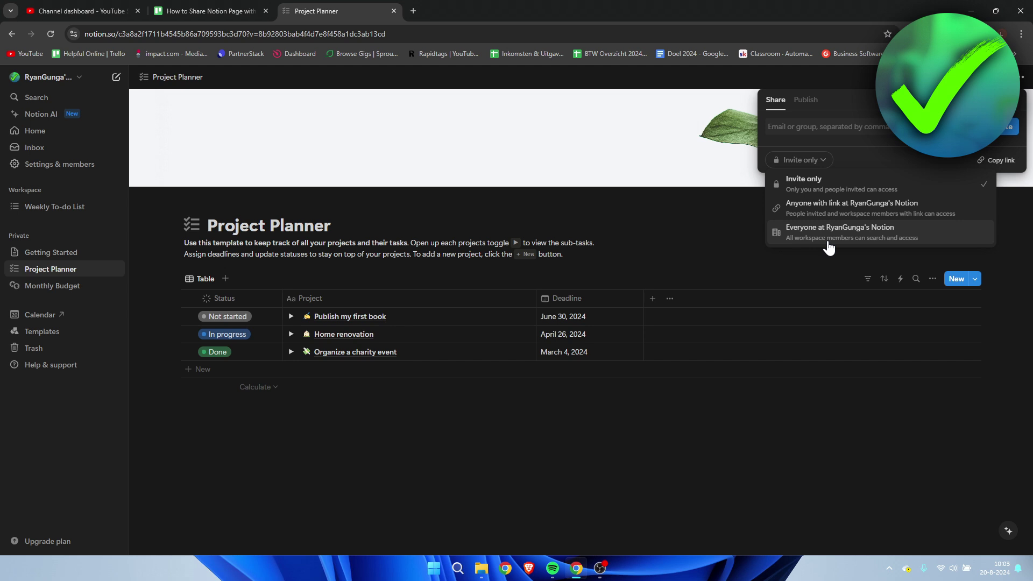
# Step: Leave general access at Invite only, closing the access choices without changes
pyautogui.click(880, 146)
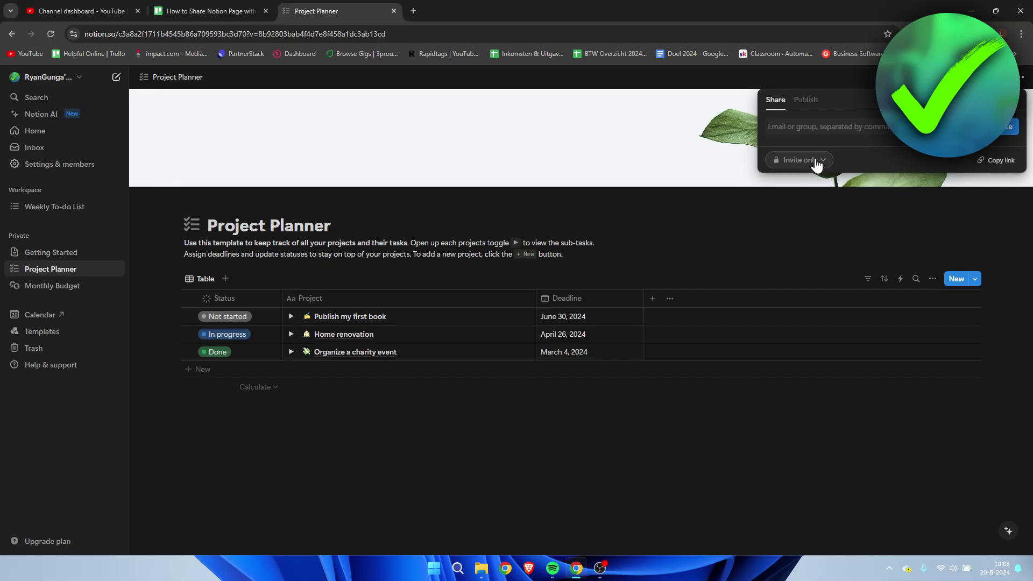
pyautogui.click(798, 165)
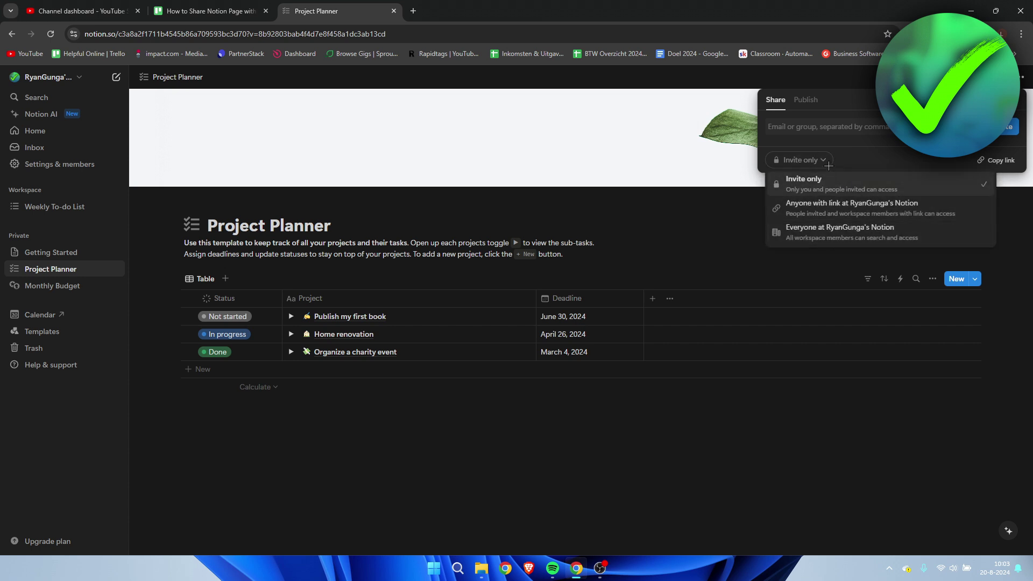
pyautogui.click(867, 150)
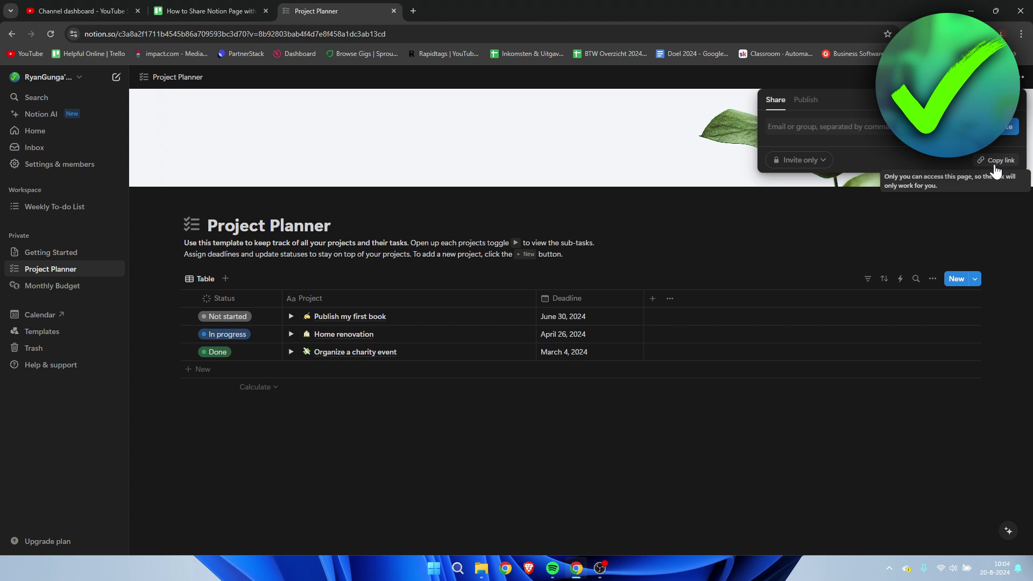
# Step: Search 'ryn' in the invite field and set your own direct permission to No access
pyautogui.click(824, 127)
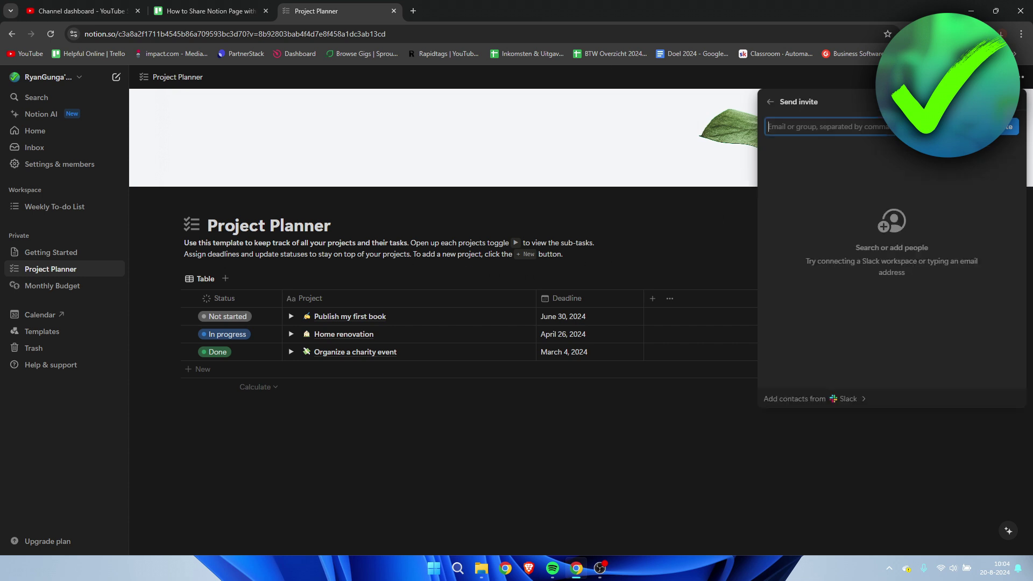
pyautogui.write('ryn')
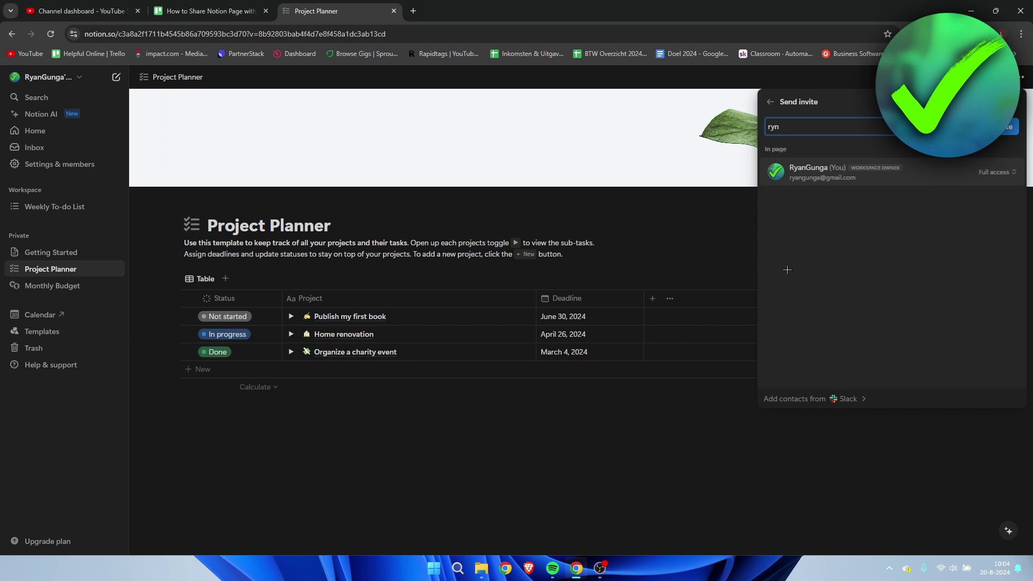
pyautogui.click(1000, 171)
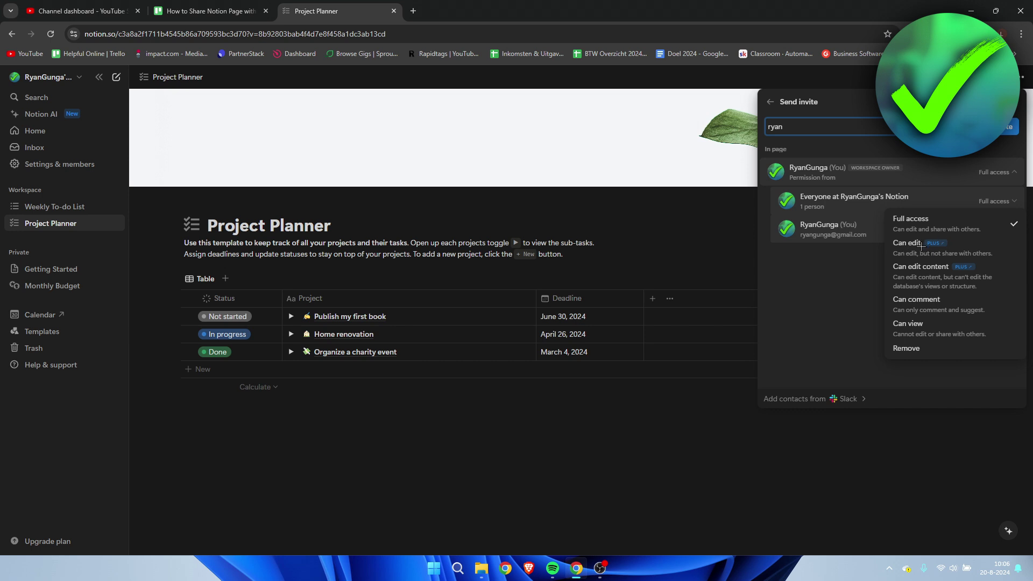
pyautogui.click(951, 232)
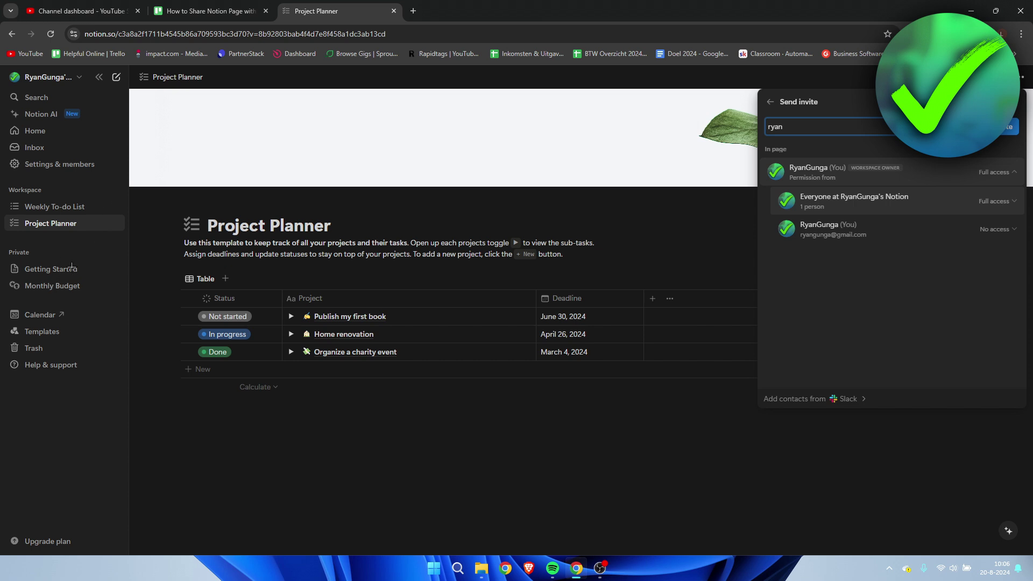
pyautogui.press('Escape')
pyautogui.press('Escape')
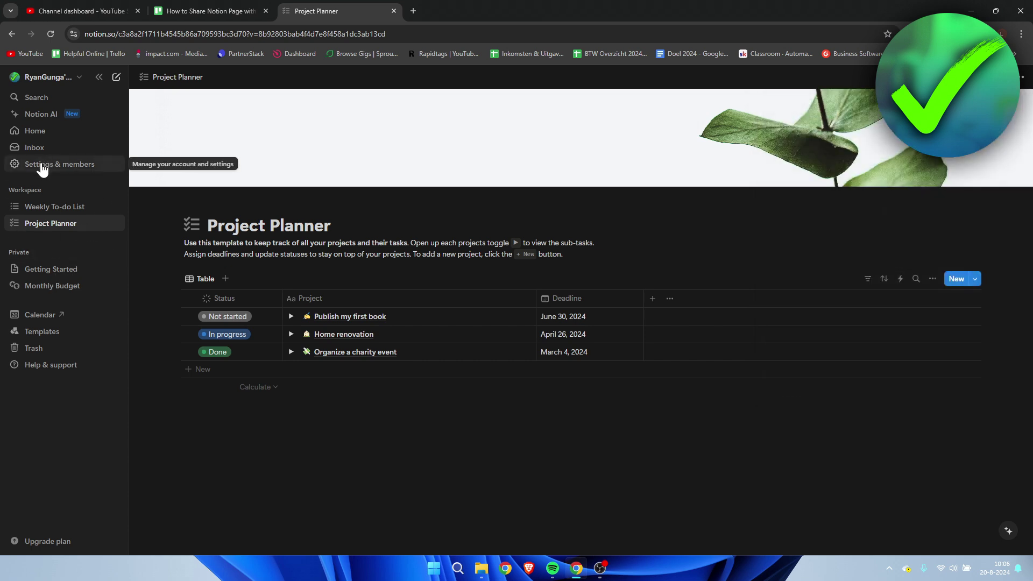
# Step: Open Settings & members and view the workspace owner's role options
pyautogui.click(42, 168)
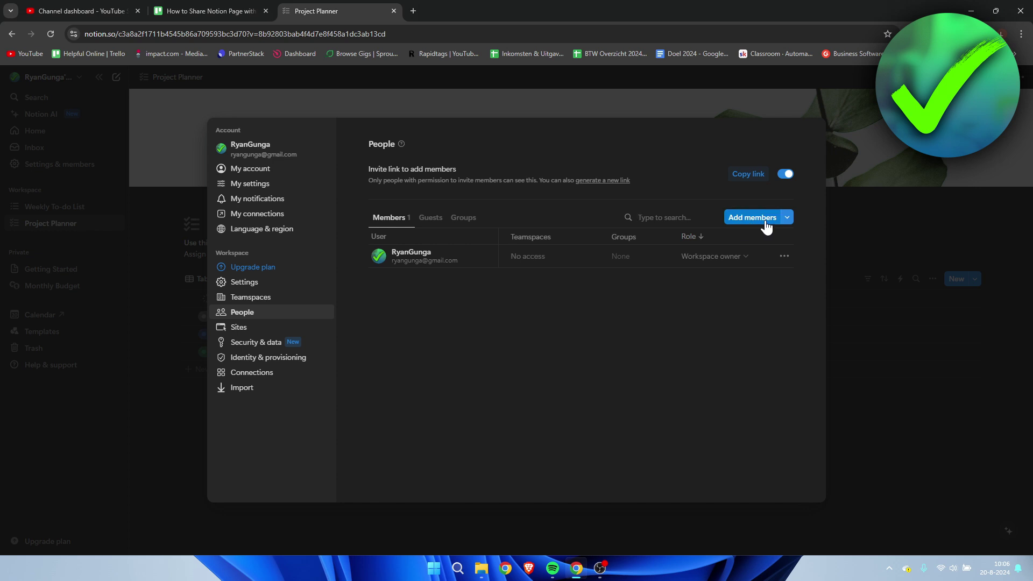
pyautogui.click(733, 261)
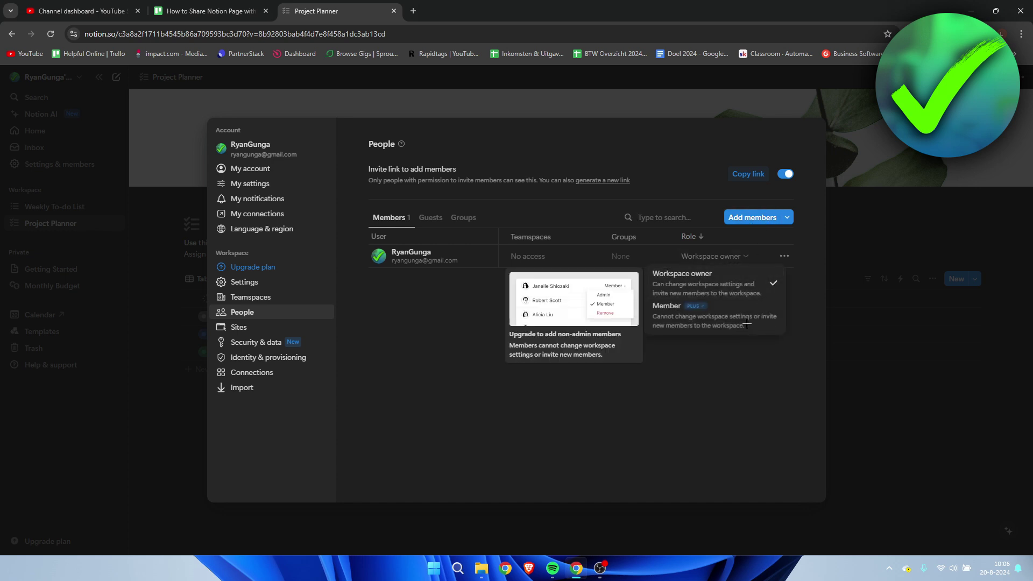
pyautogui.click(521, 330)
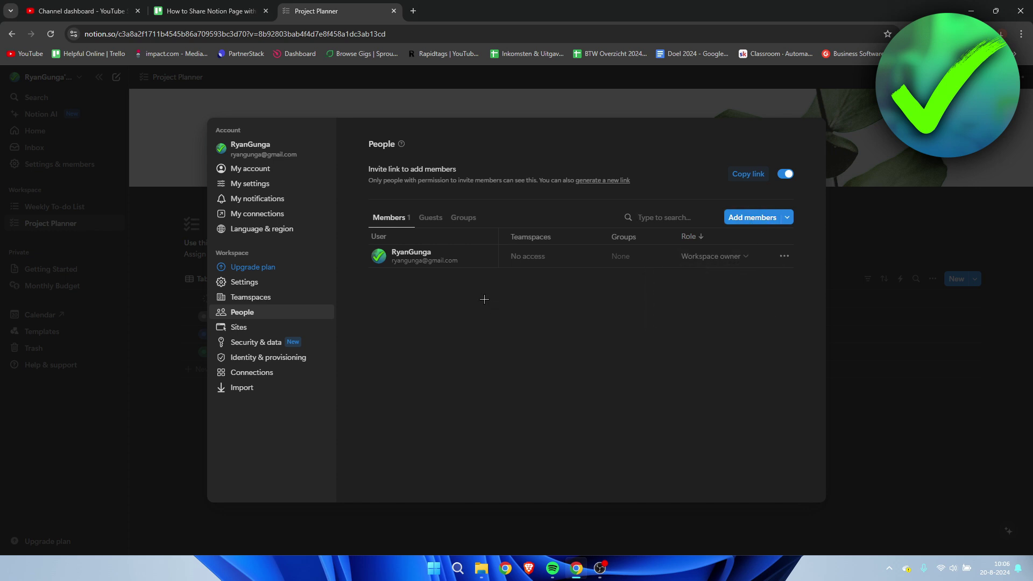
pyautogui.click(747, 259)
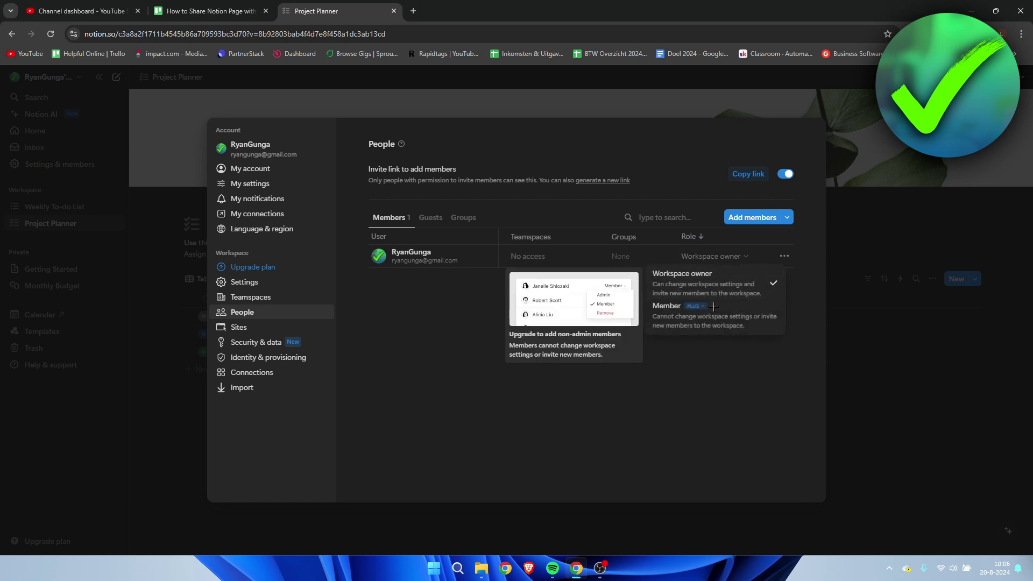
pyautogui.moveTo(693, 305)
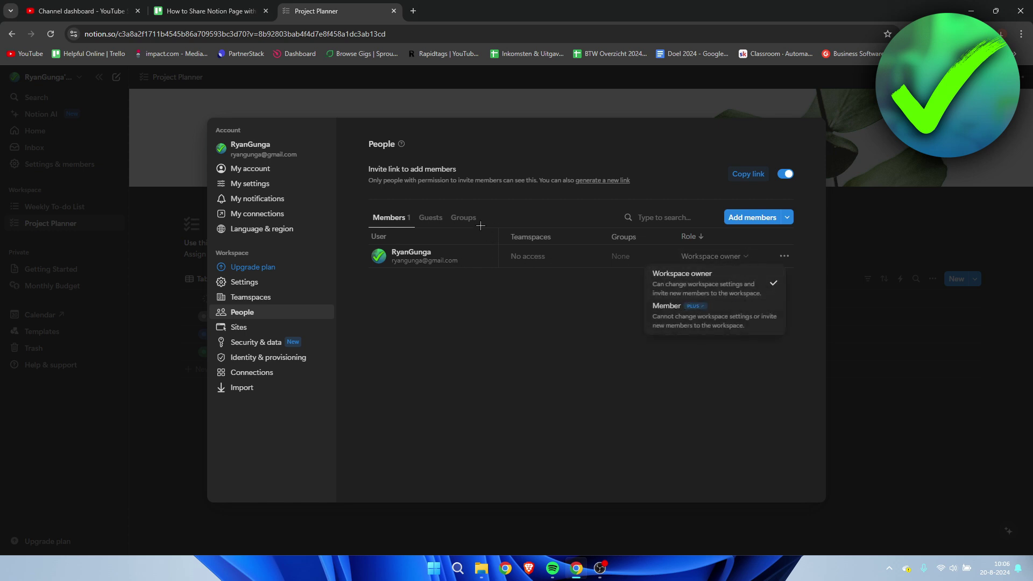
# Step: Show the empty Groups tab and dismiss the upgrade offer needed to create groups
pyautogui.click(463, 221)
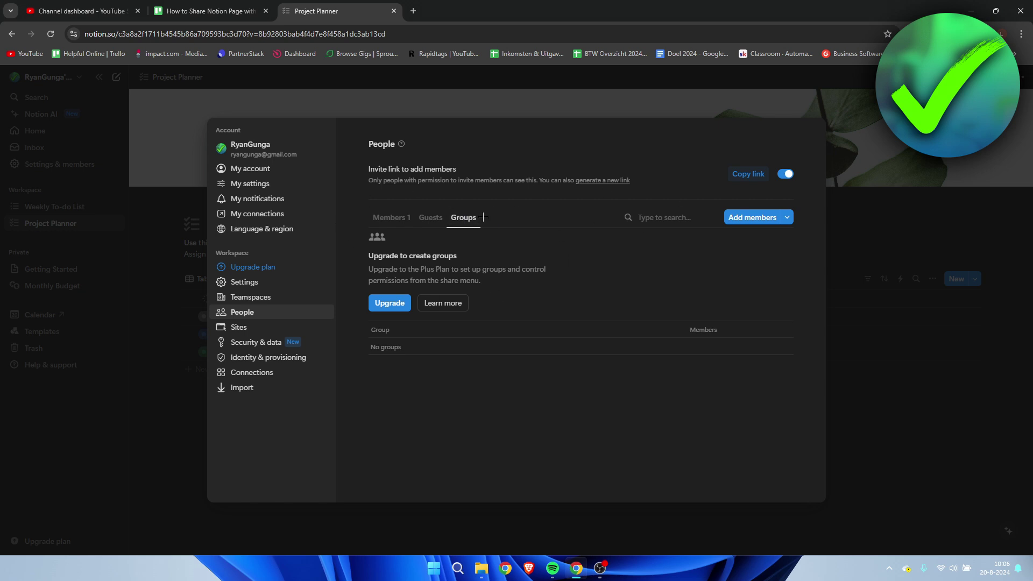
pyautogui.click(389, 304)
pyautogui.press('Escape')
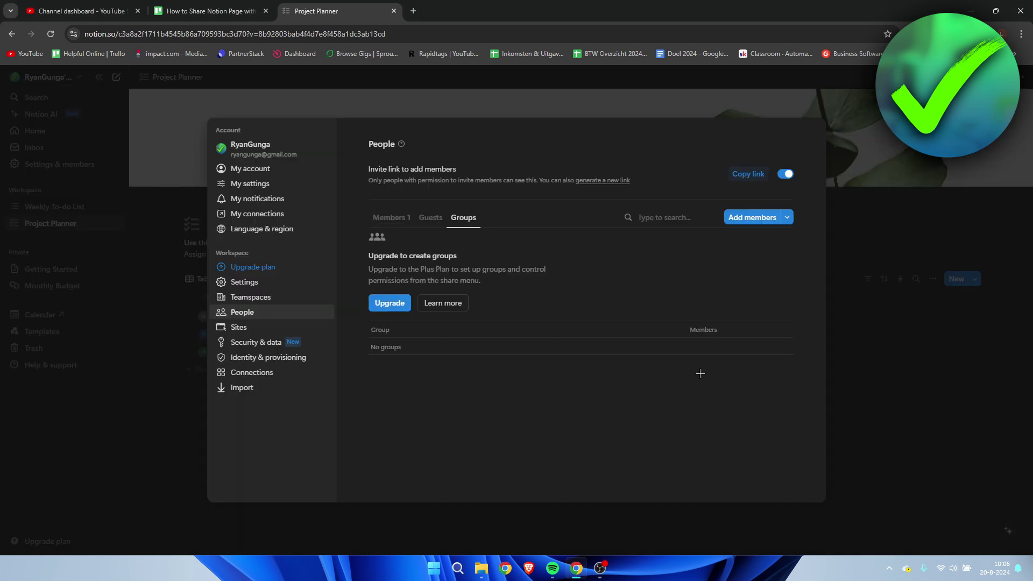